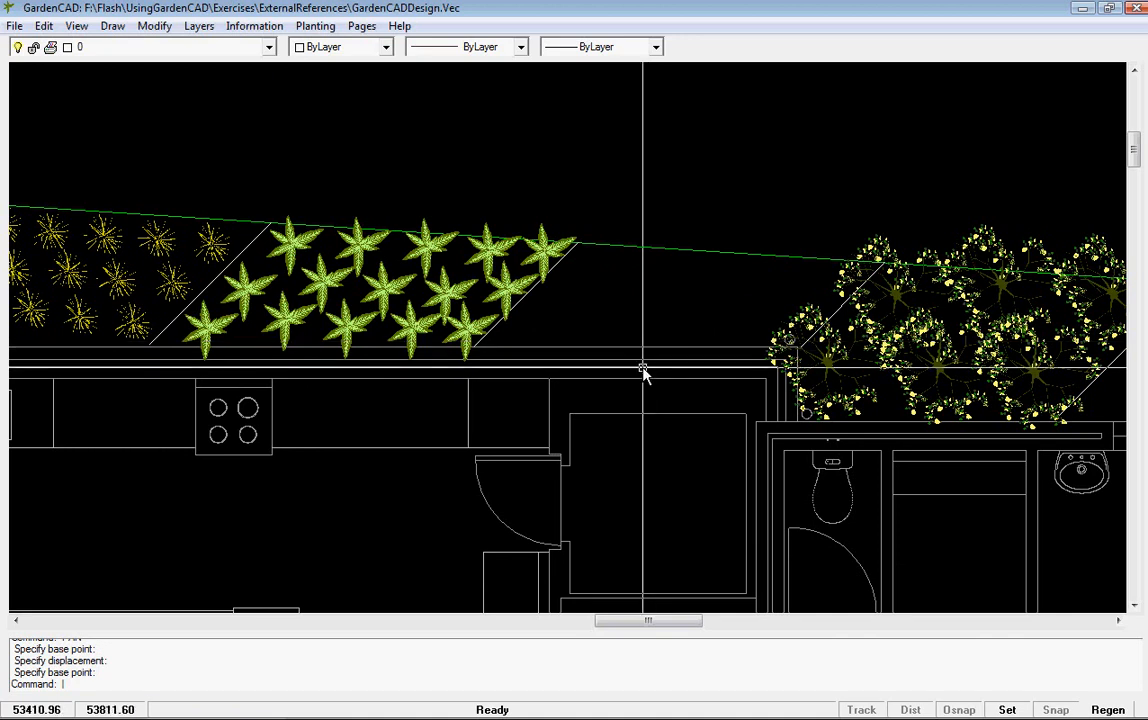
Select the house plan to identify it as one reference, and examine the Xref1 block's path and status in the block list.
left_click(643, 368)
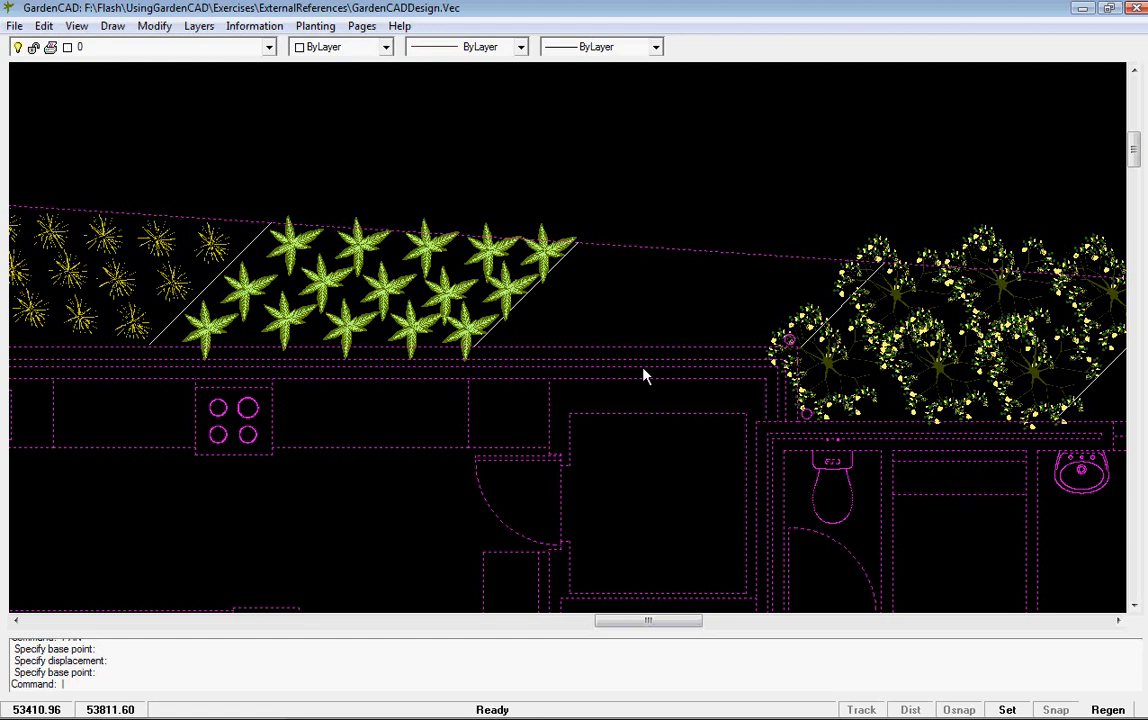
key("Escape")
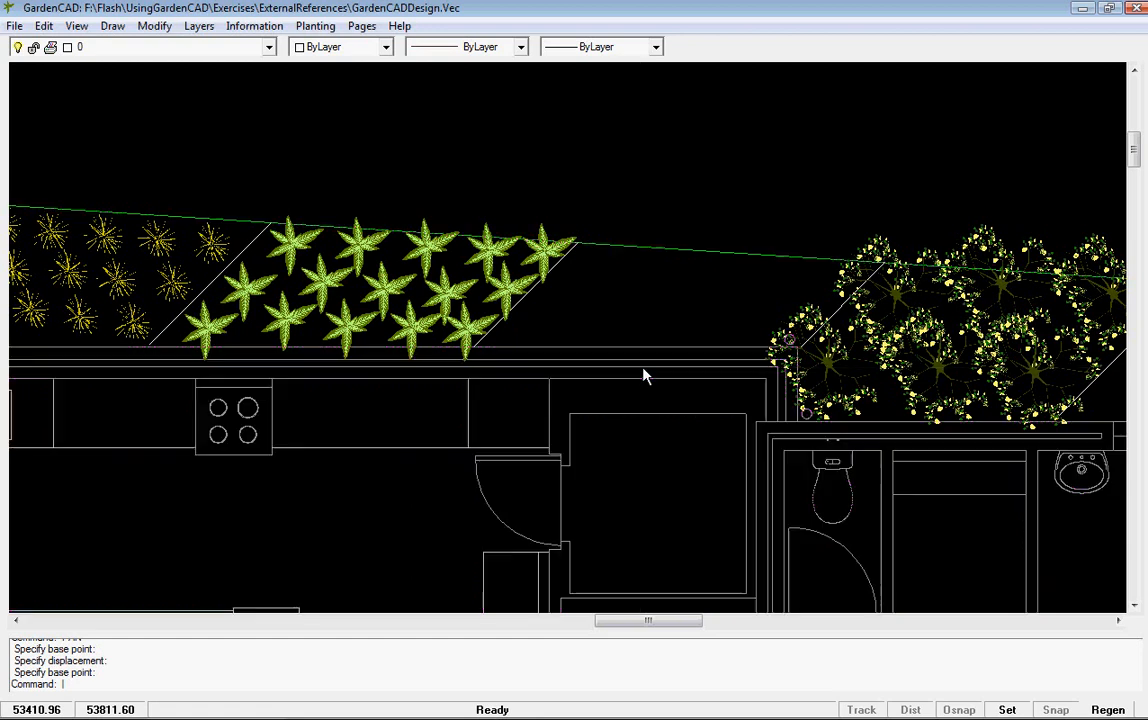
left_click(112, 26)
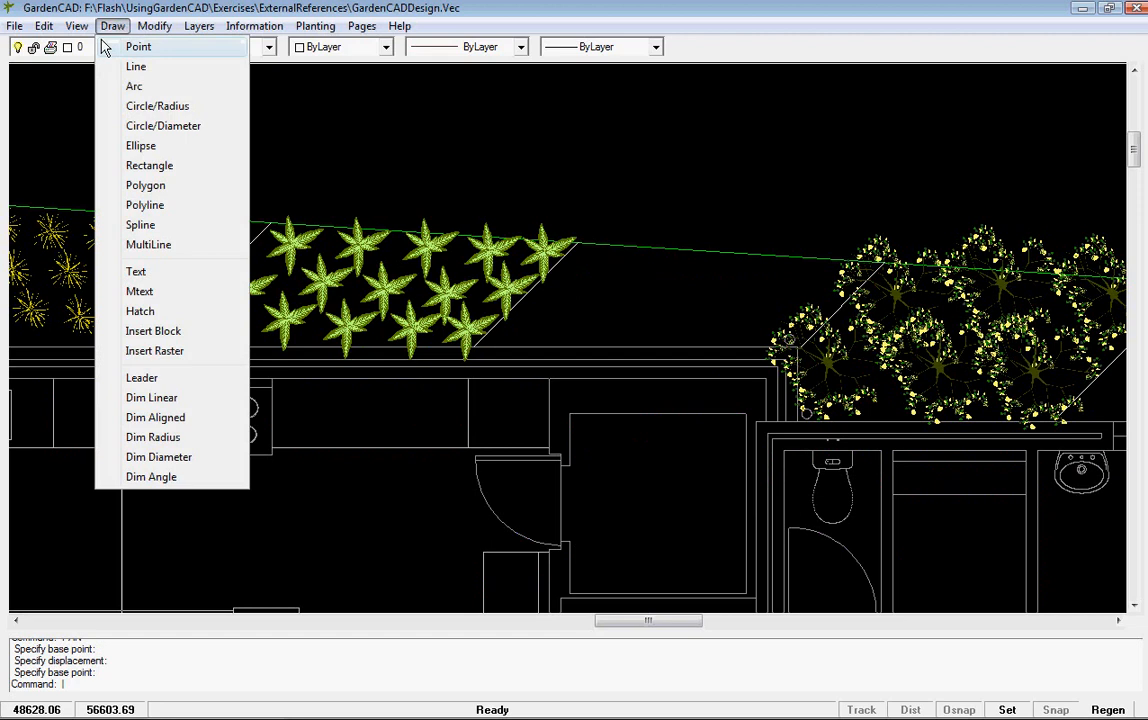
left_click(152, 331)
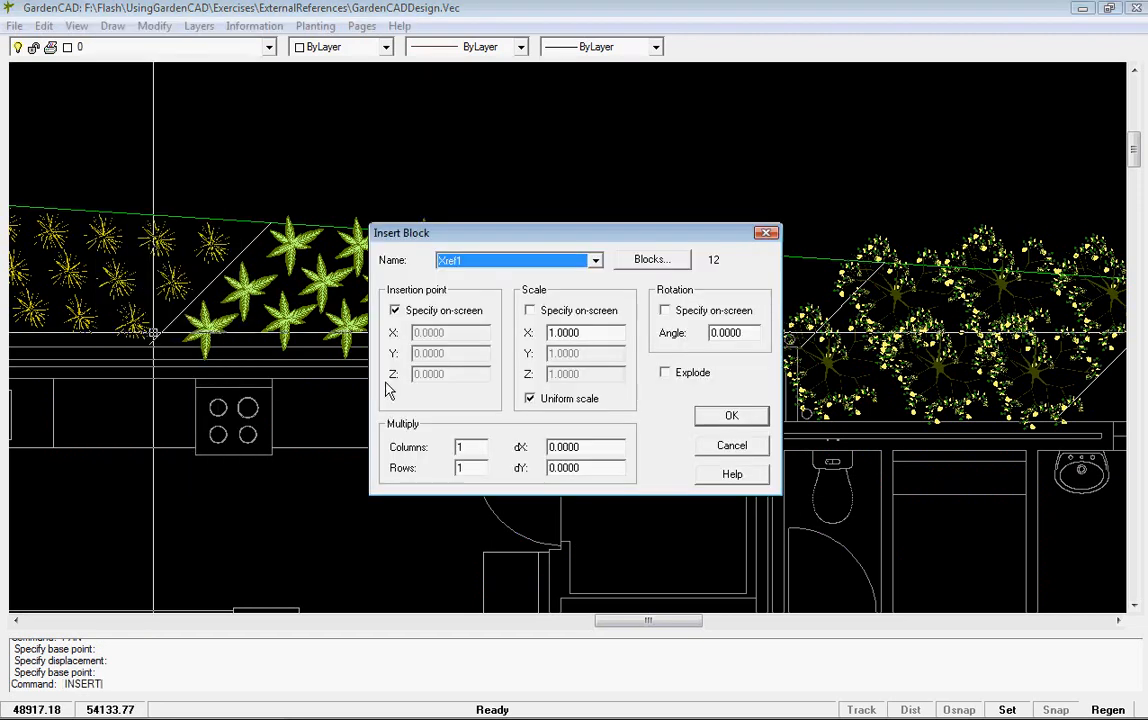
left_click(651, 260)
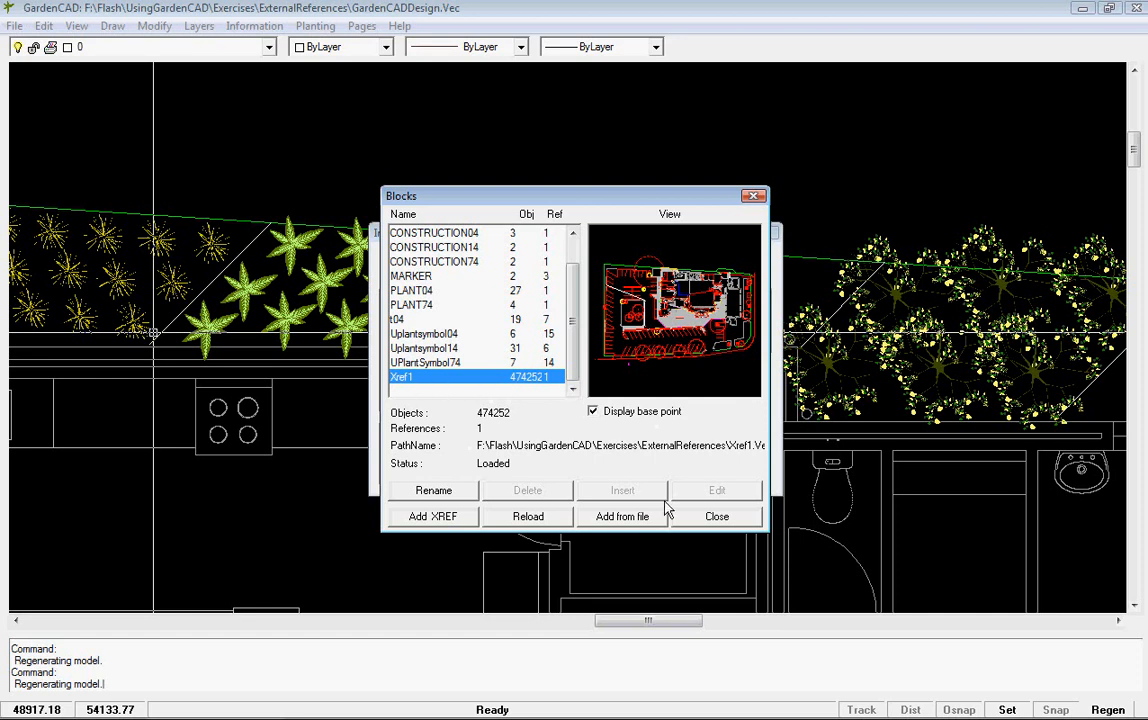
left_click(757, 196)
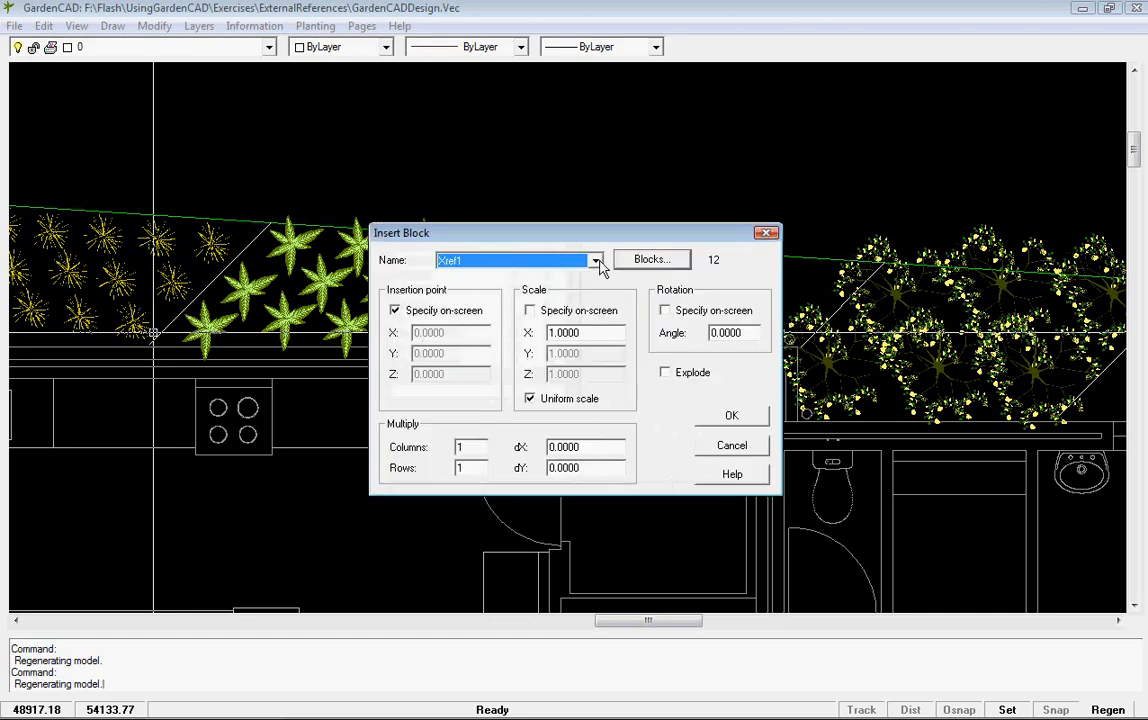
left_click(742, 451)
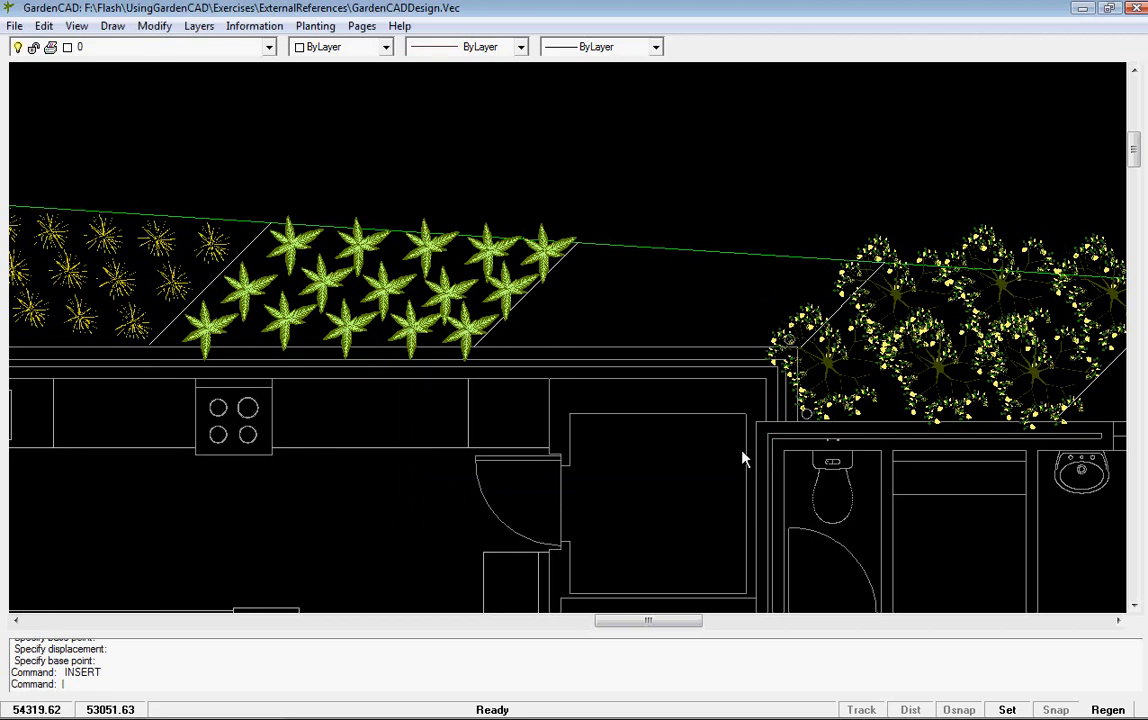
Erase the Xref1 house plan reference from the drawing and open the list of block definitions.
left_click(702, 369)
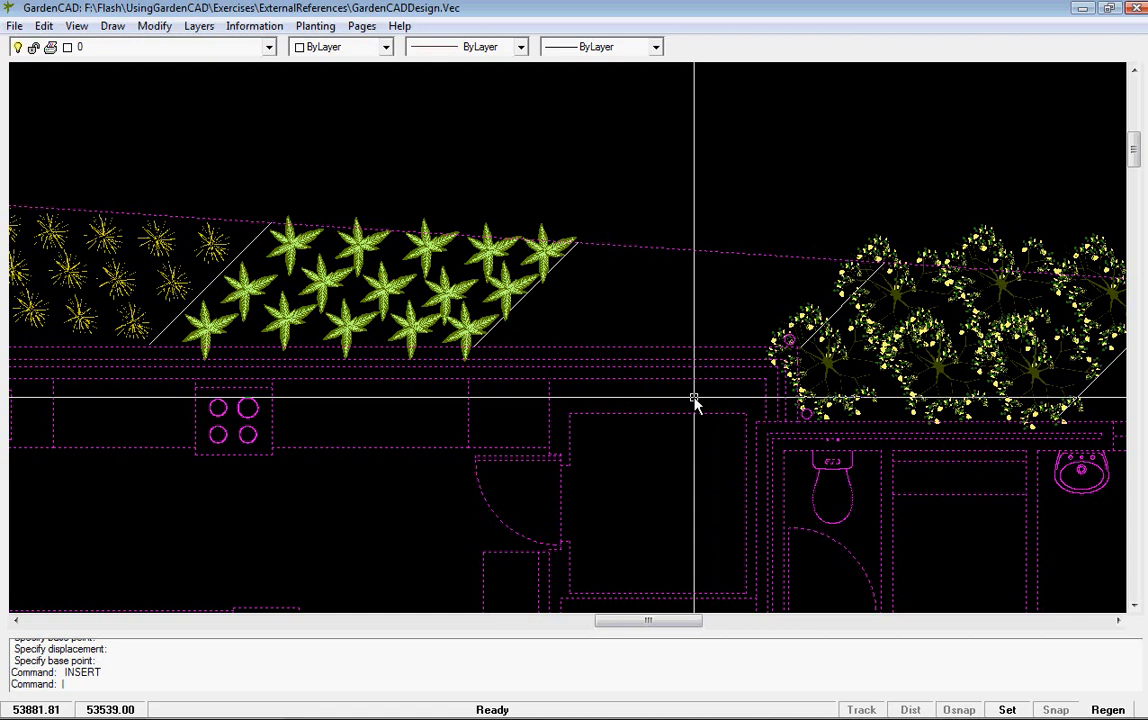
key("Delete")
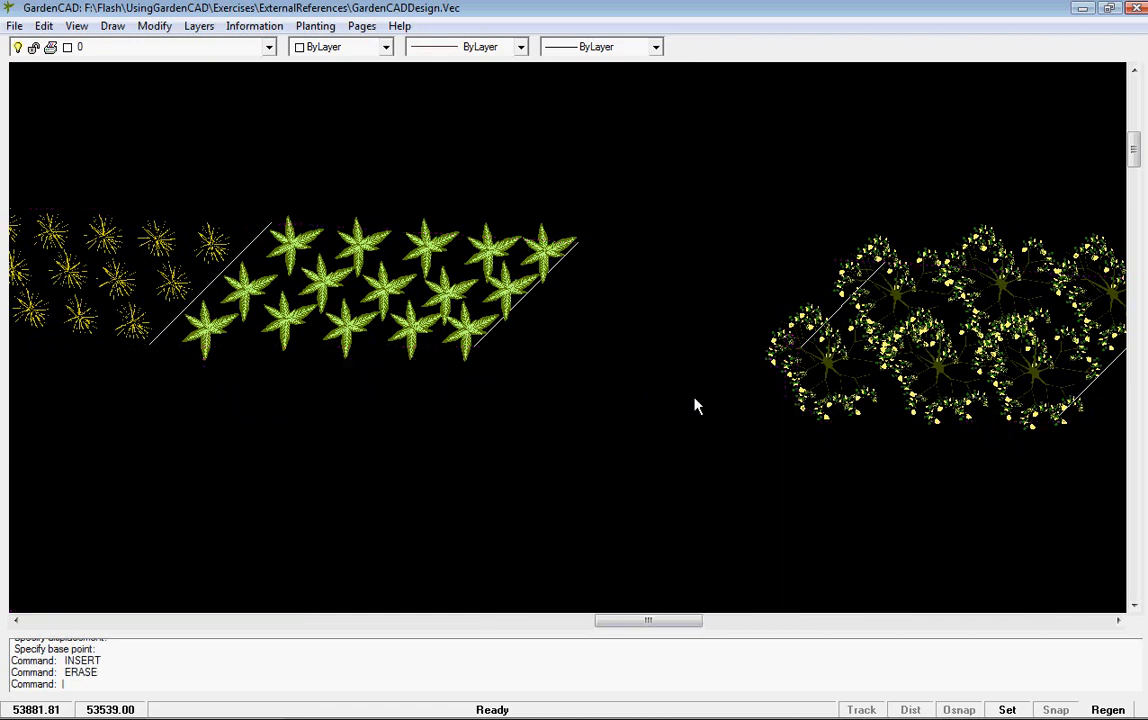
left_click(112, 27)
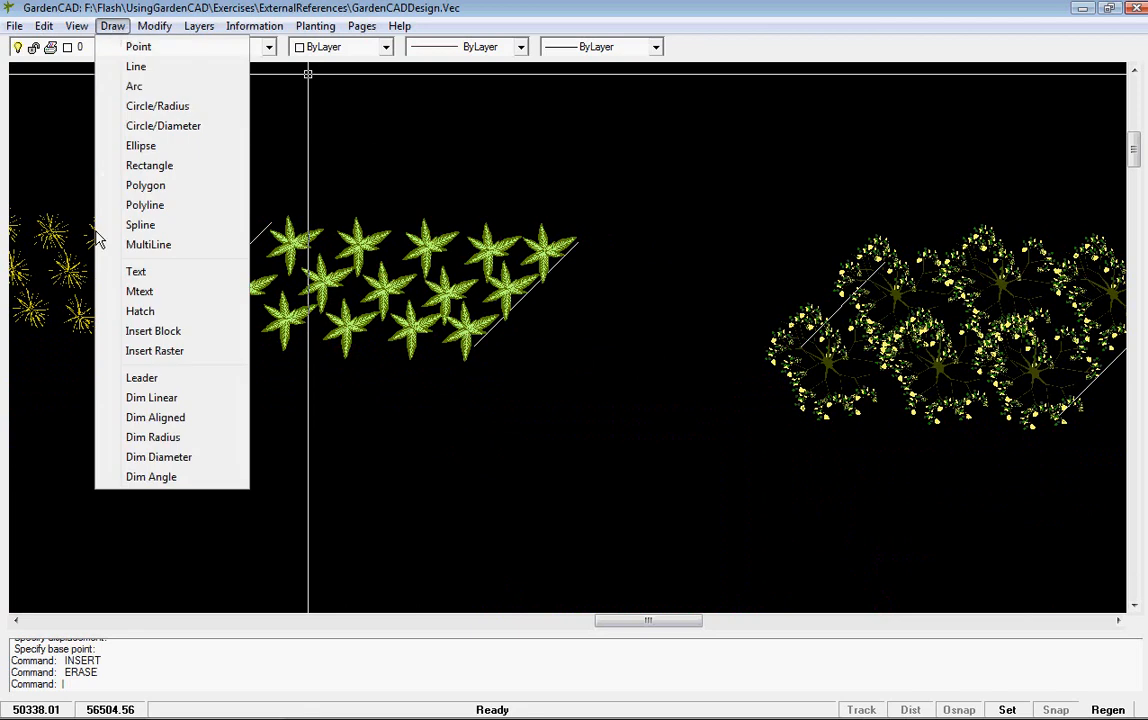
left_click(160, 331)
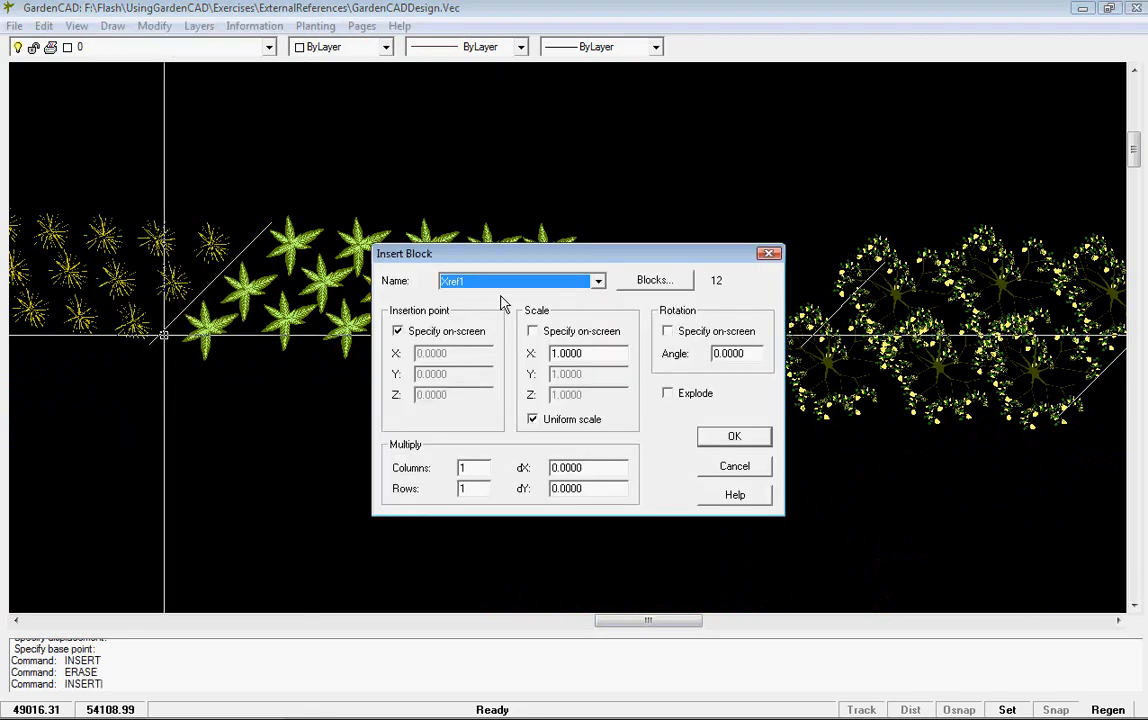
left_click(655, 281)
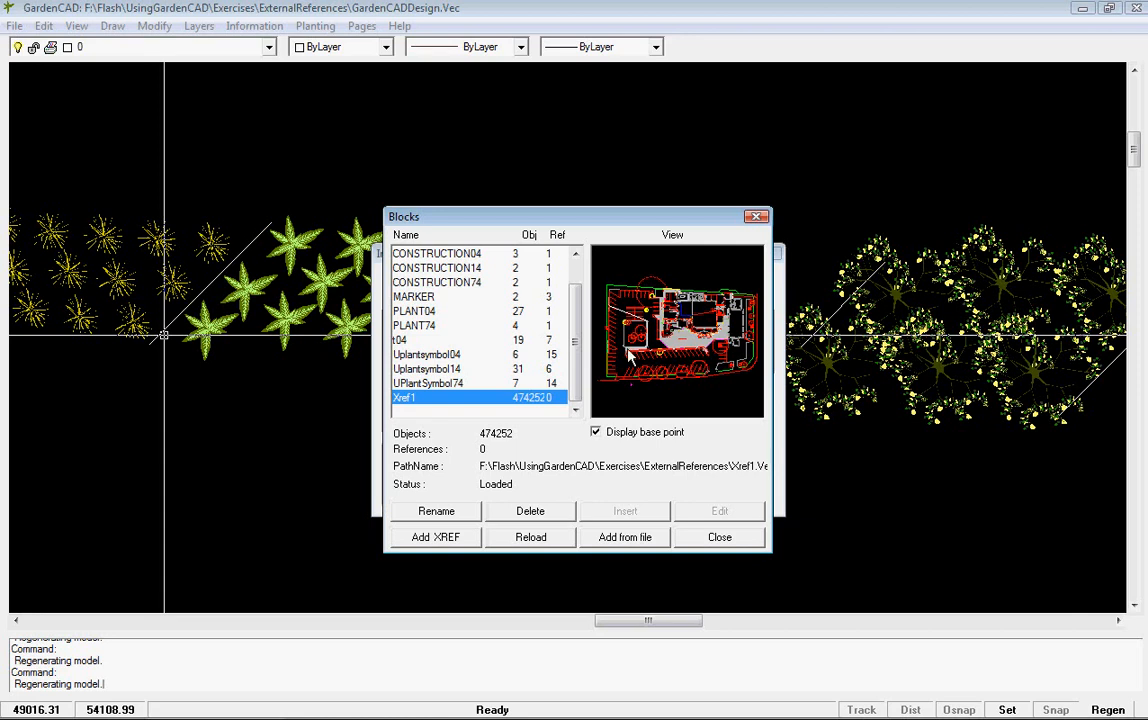
Try to delete the Xref1 block definition together with all unused blocks.
left_click(528, 511)
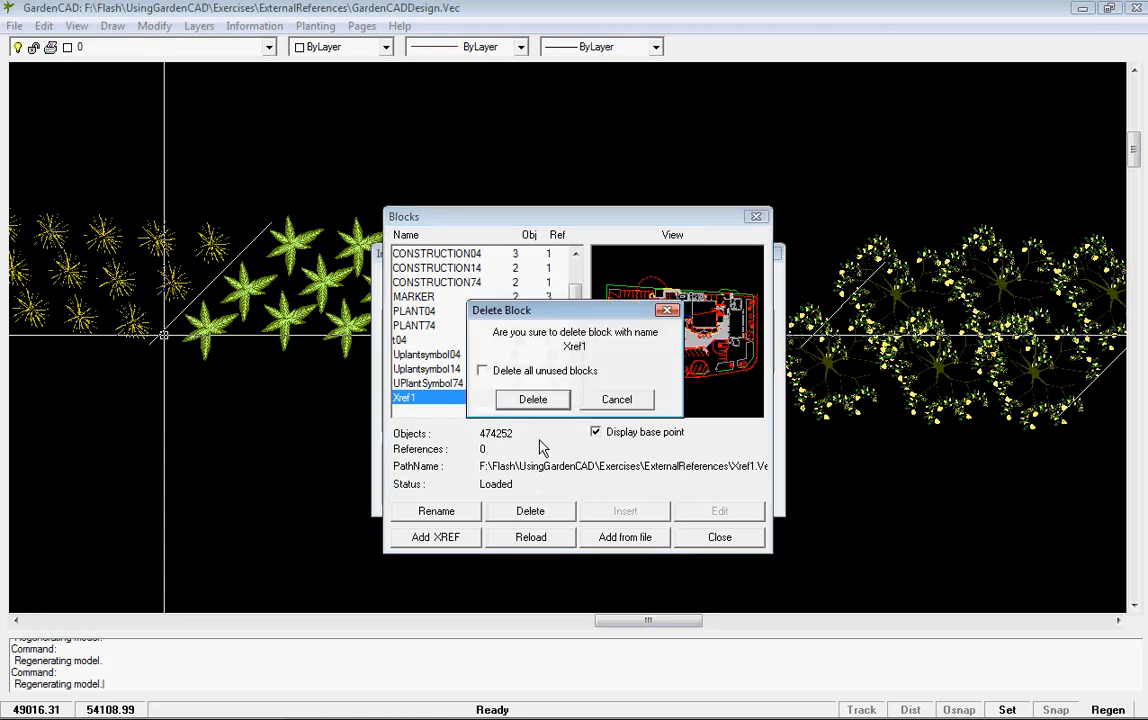
left_click(482, 370)
left_click(531, 400)
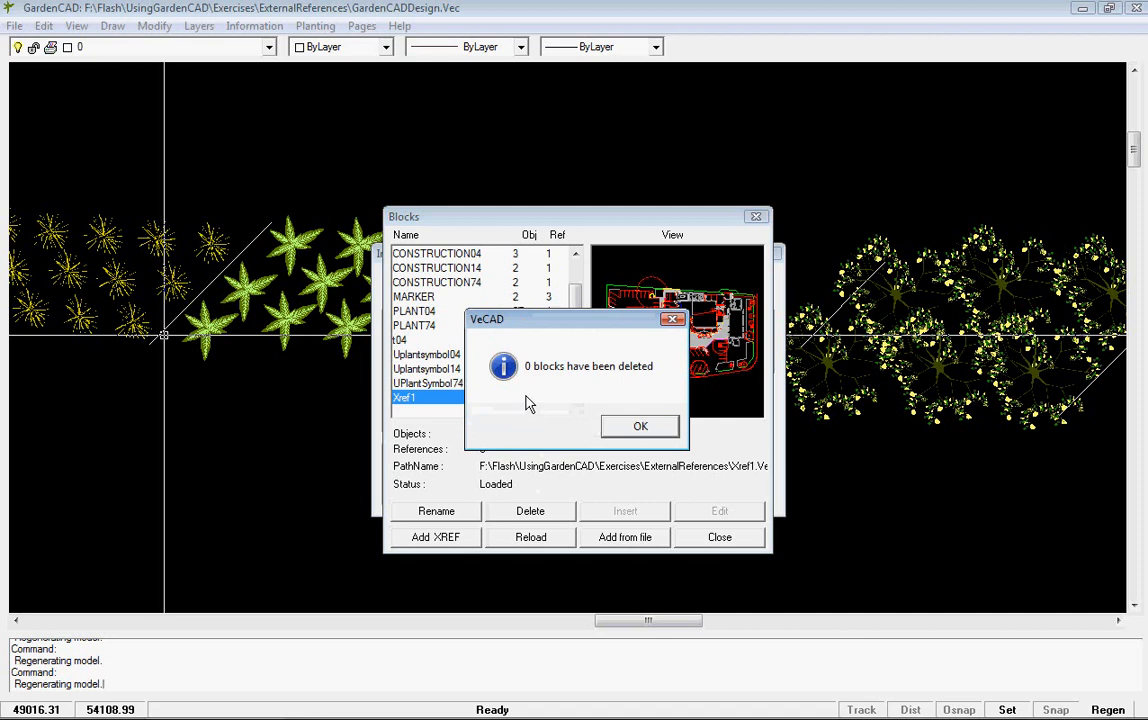
left_click(640, 426)
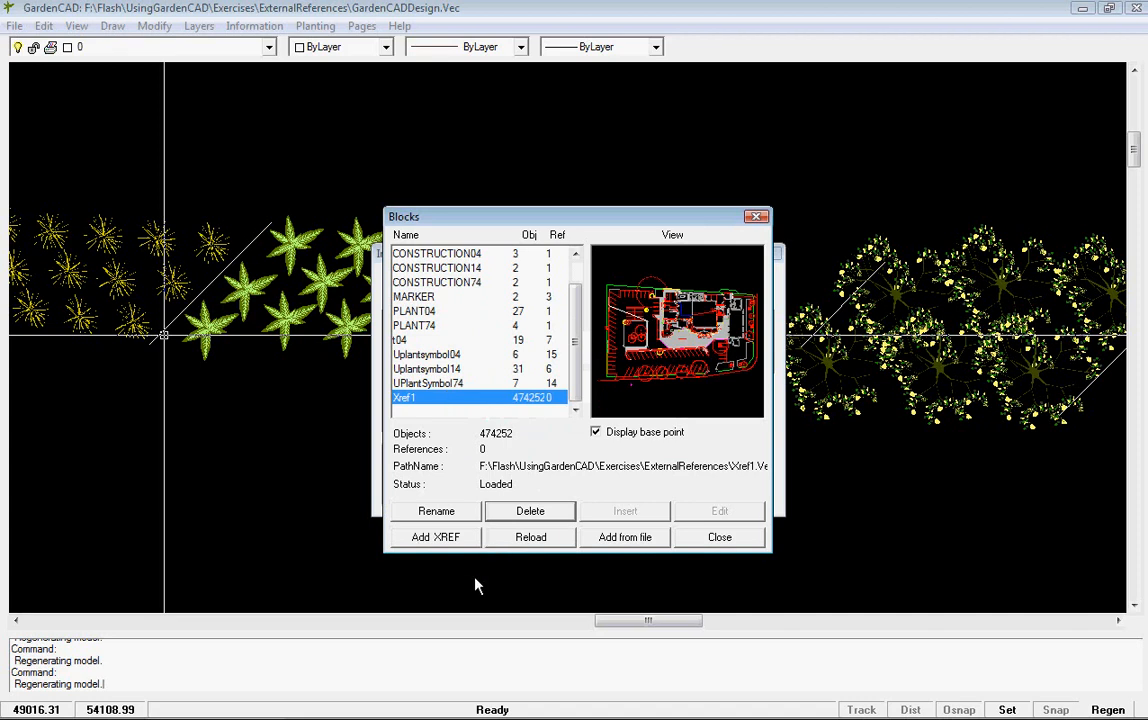
Add the drawing Xref2 from F:\Flash\UsingGardenCAD\Exercises\ExternalReferences to the block definitions from file.
left_click(624, 539)
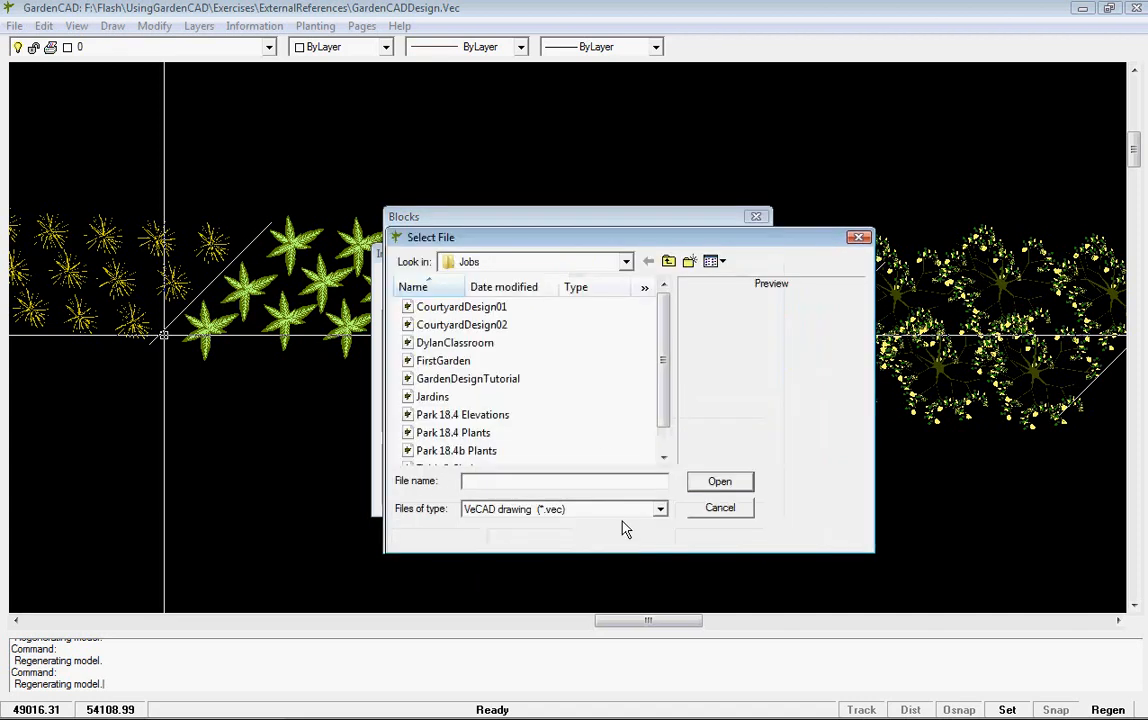
left_click(626, 263)
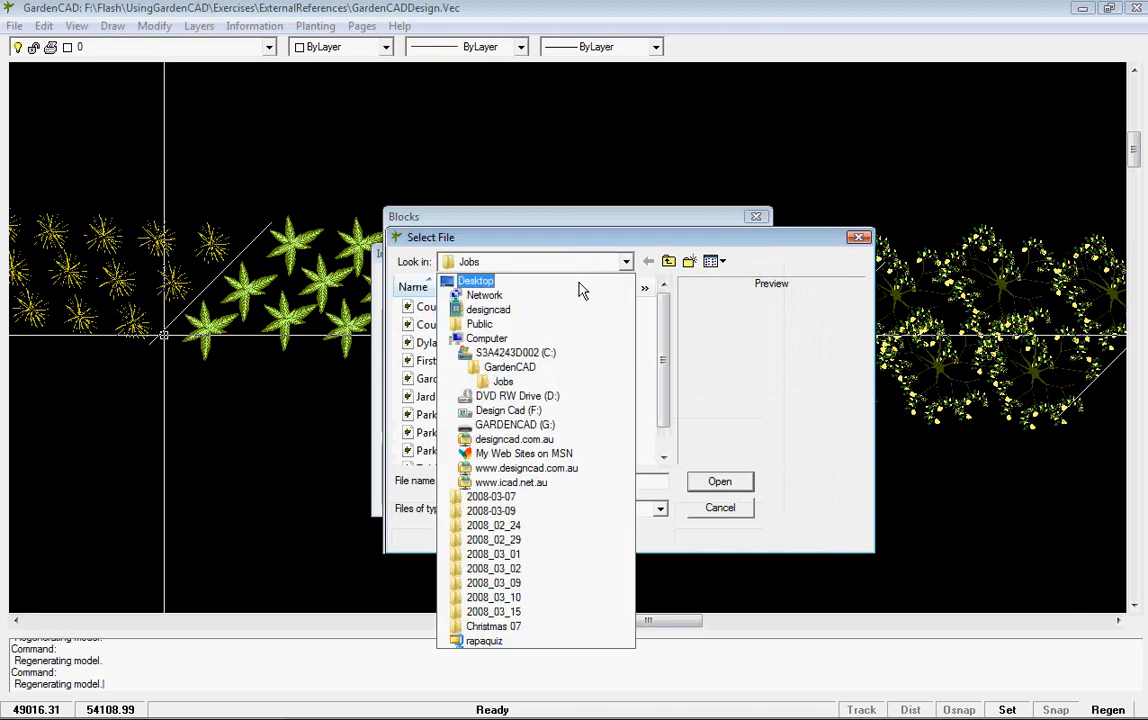
left_click(484, 416)
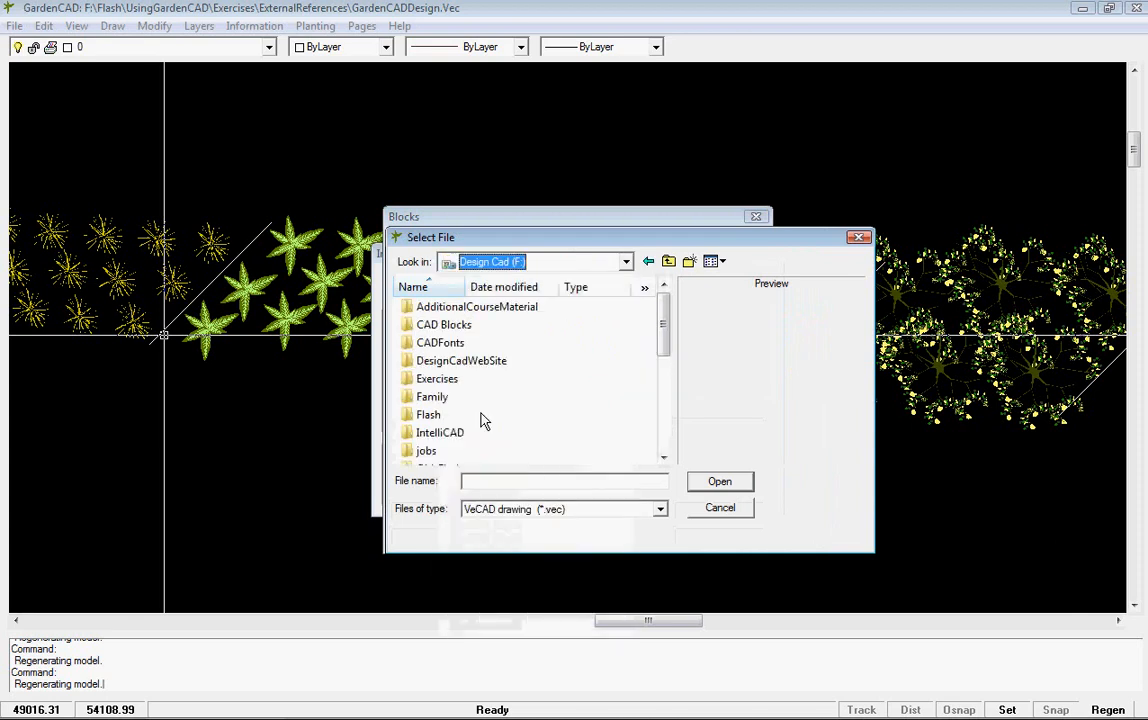
double_click(418, 414)
left_click_drag(662, 308, 661, 430)
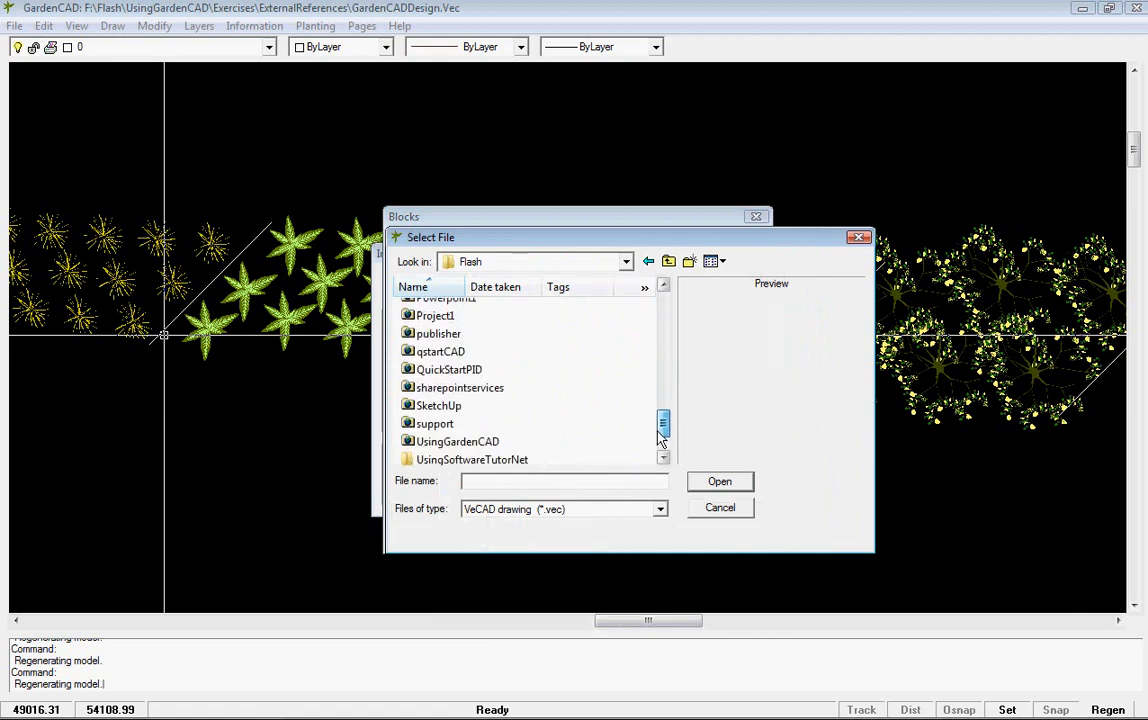
double_click(428, 443)
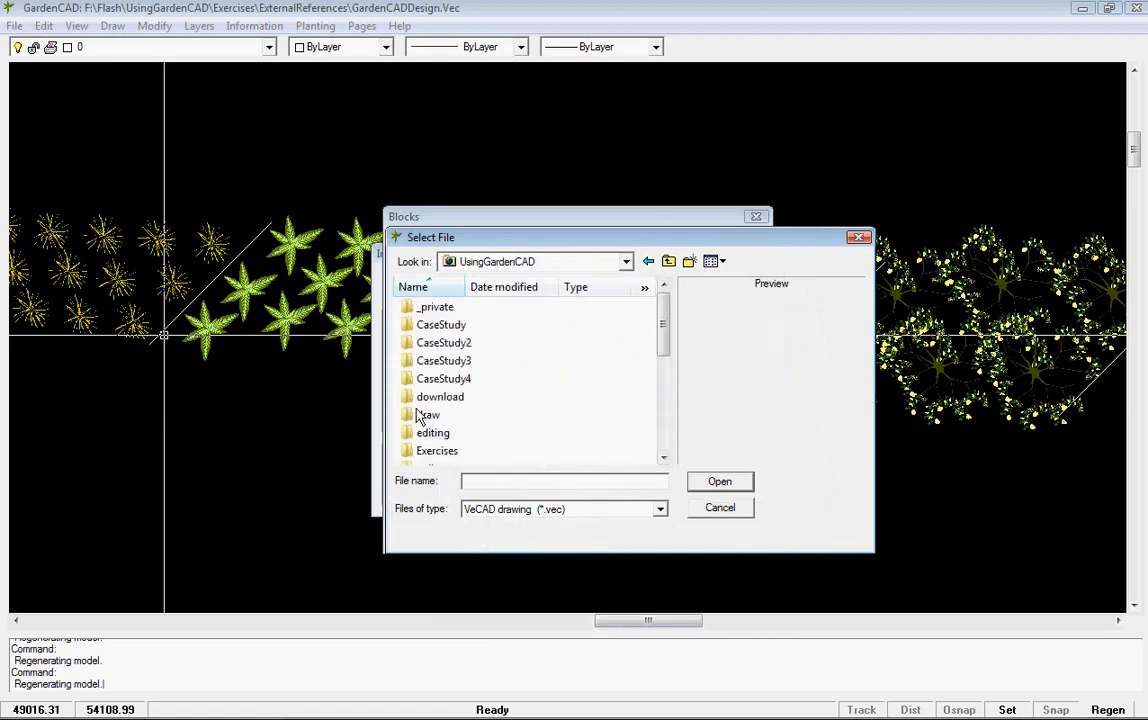
double_click(410, 455)
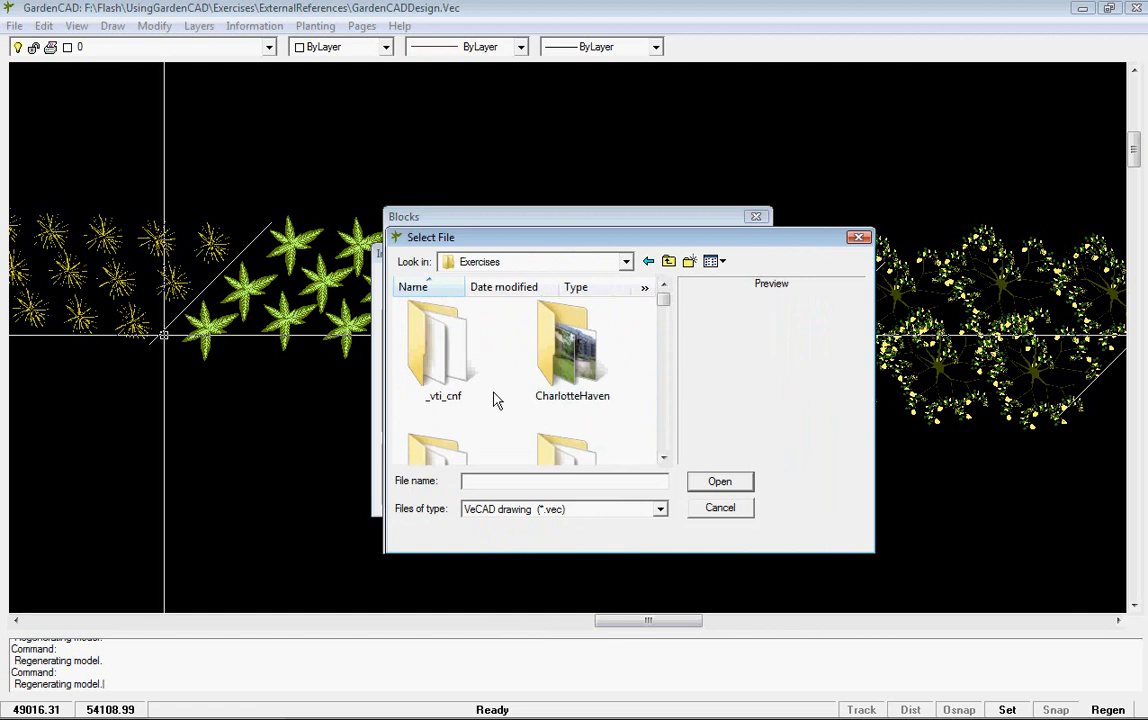
left_click(664, 457)
left_click(664, 457)
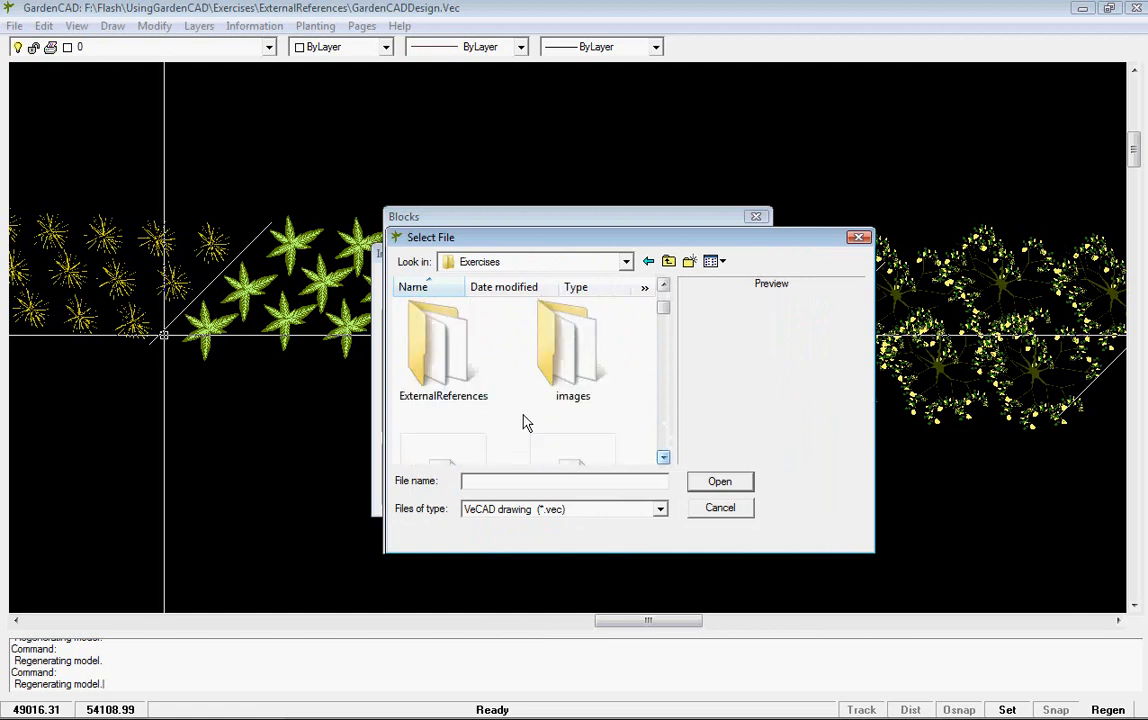
double_click(451, 377)
left_click(427, 379)
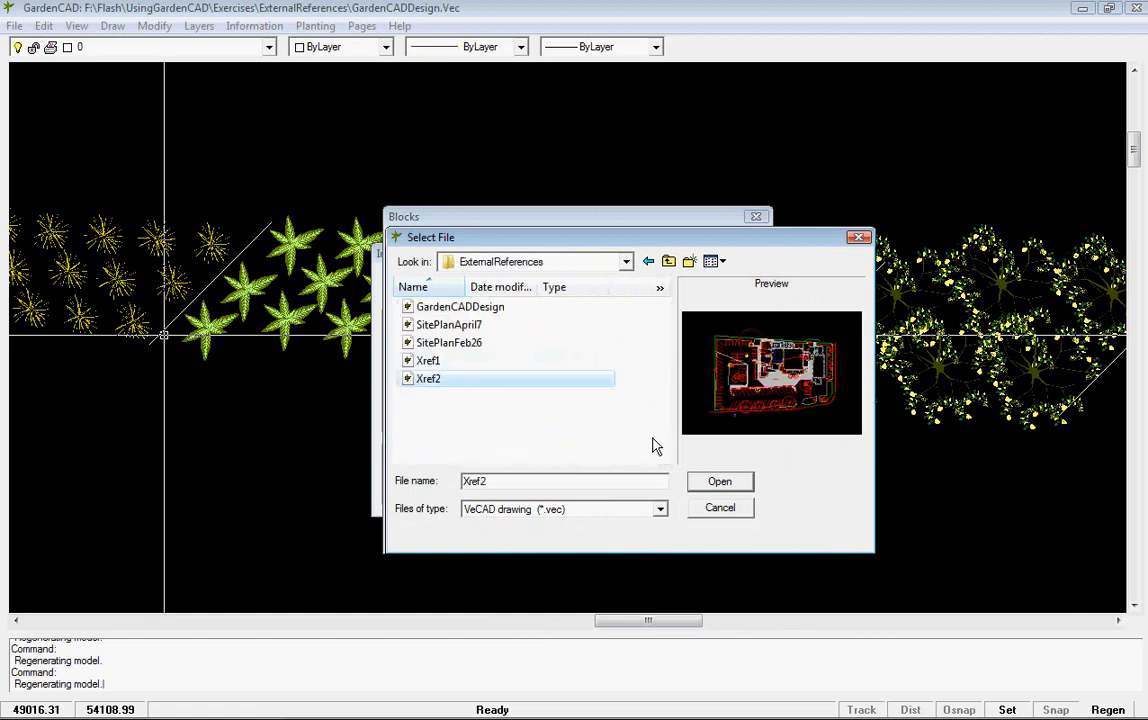
left_click(720, 481)
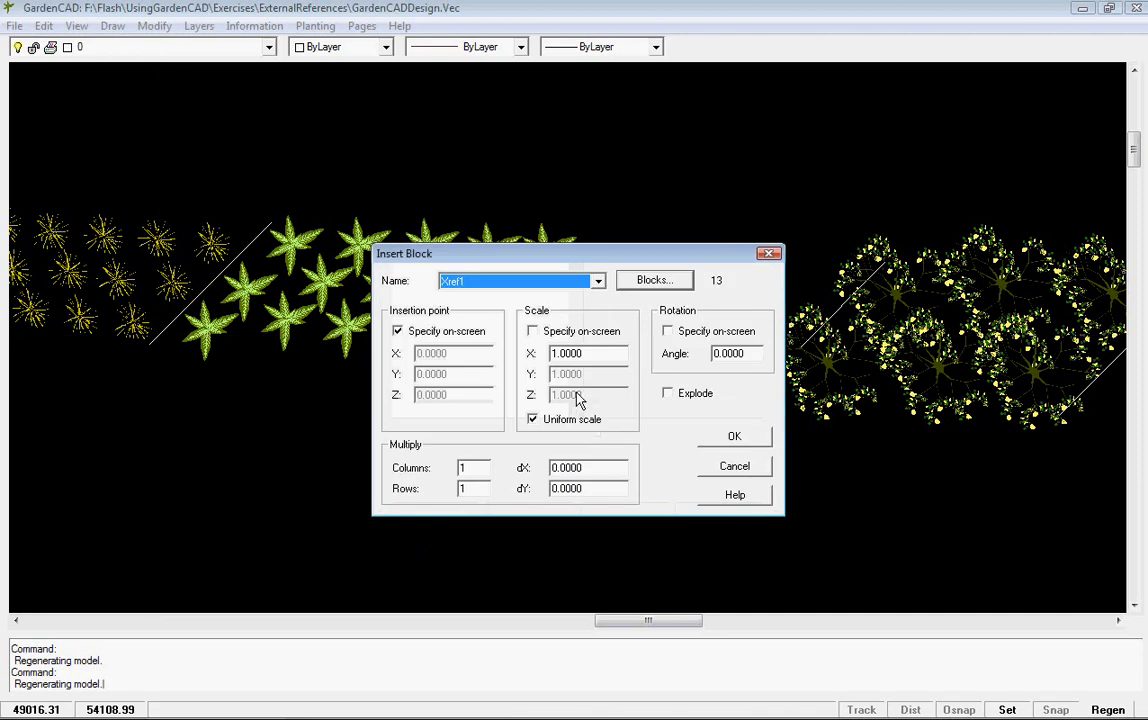
Insert the Xref2 block at insertion point 0,0 with a uniform scale of 1 and a rotation angle of 0.
left_click(600, 286)
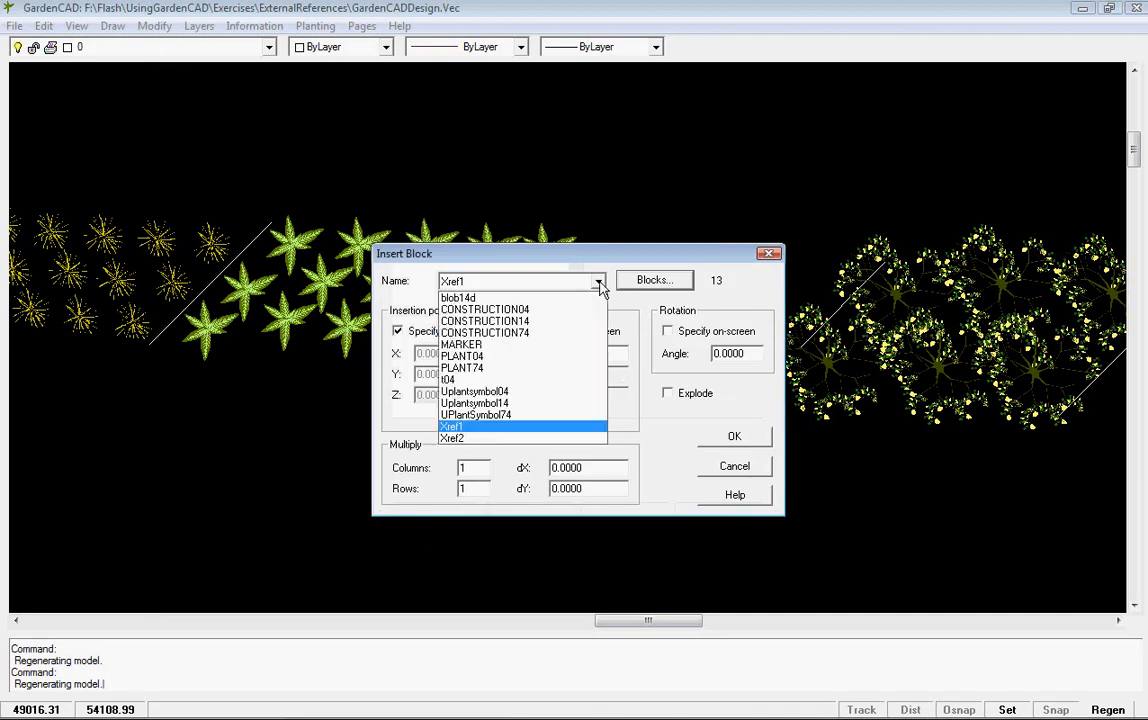
left_click(459, 440)
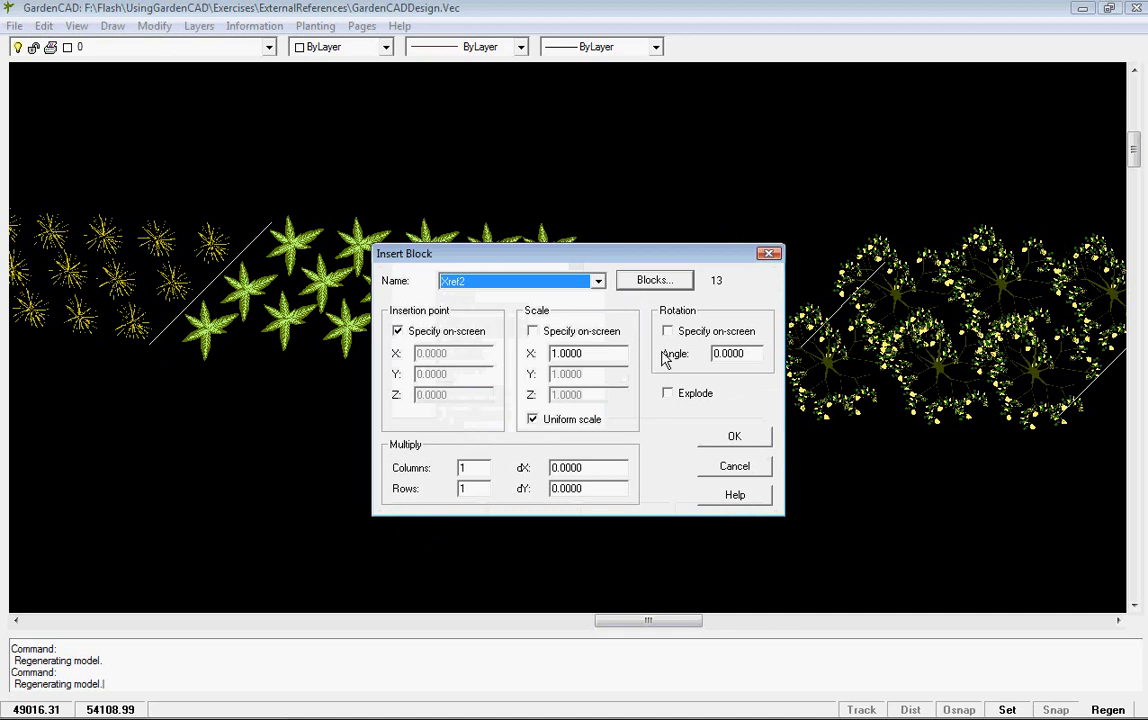
left_click(736, 438)
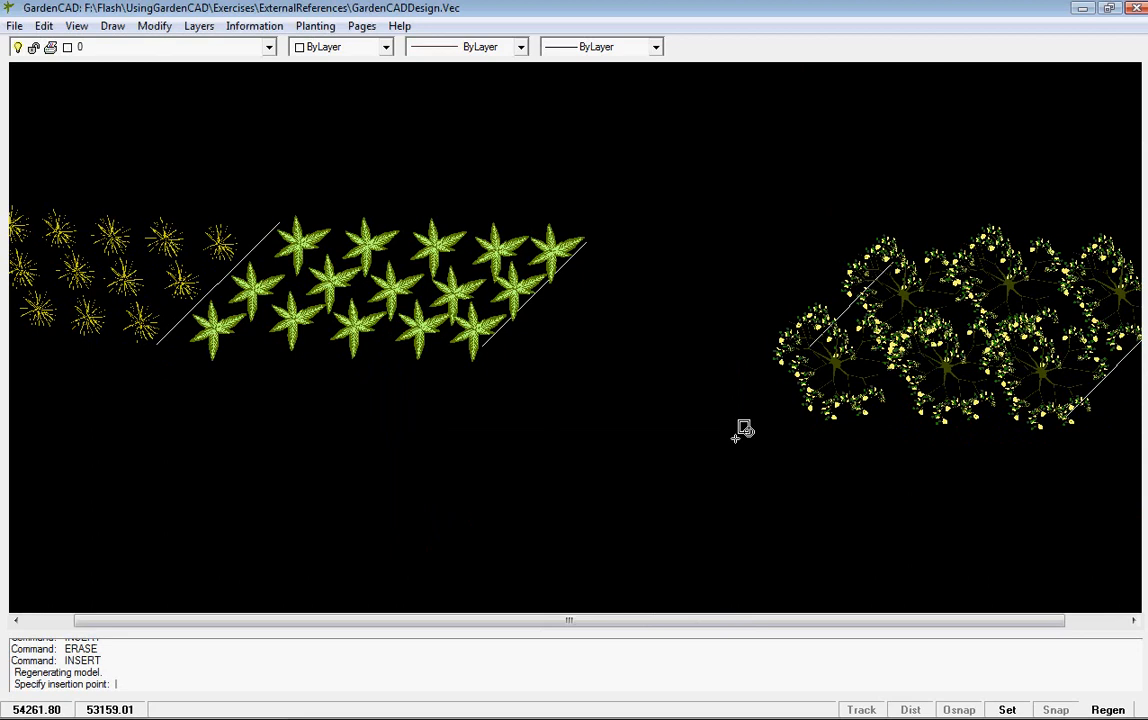
type("0,0")
key("Return")
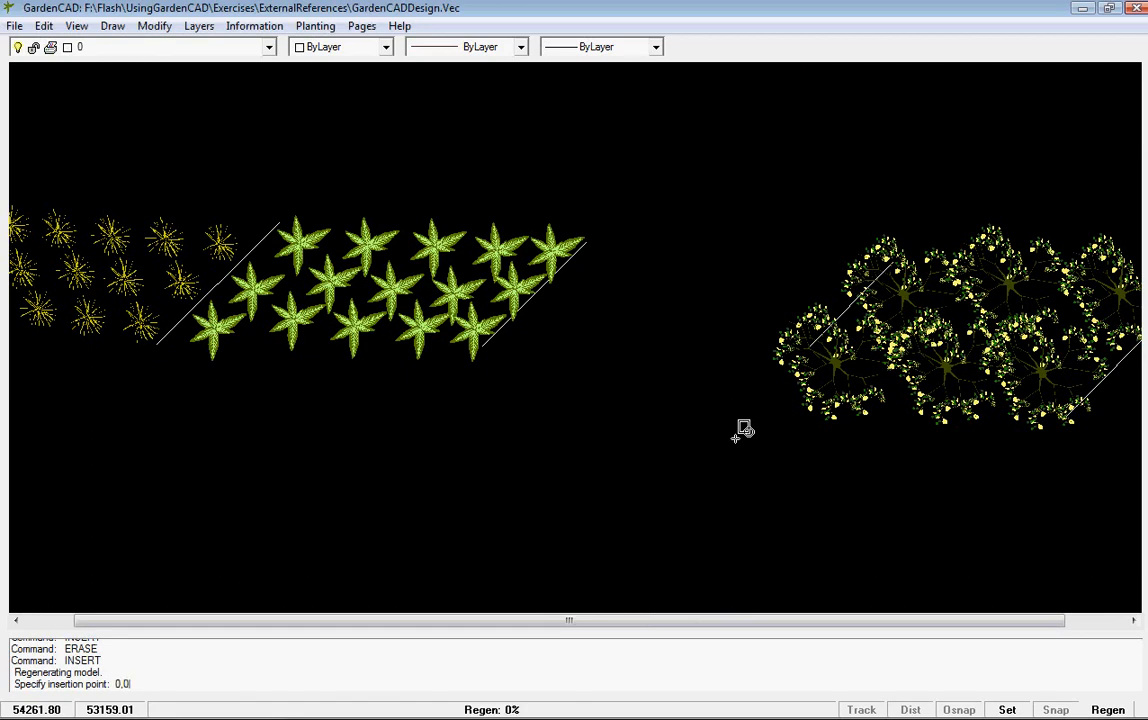